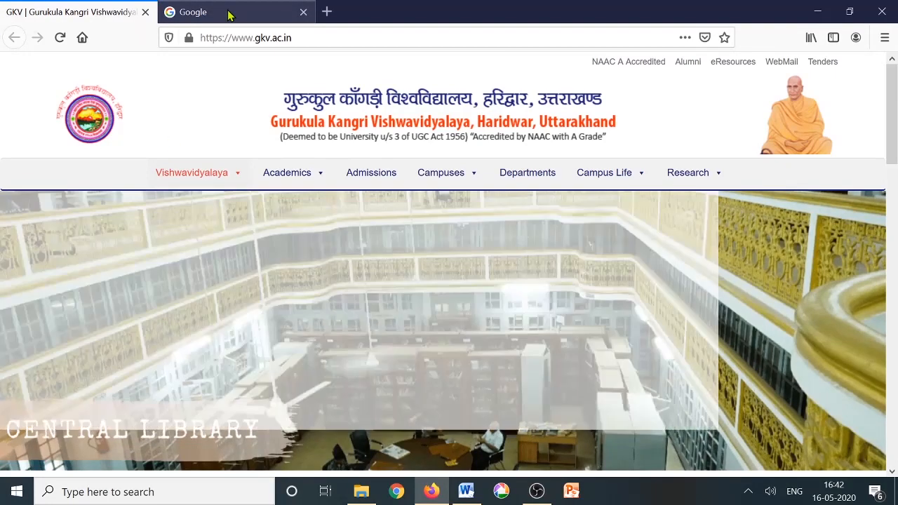
- Go to the open Google page and open Google Calendar from the Google apps
click(230, 14)
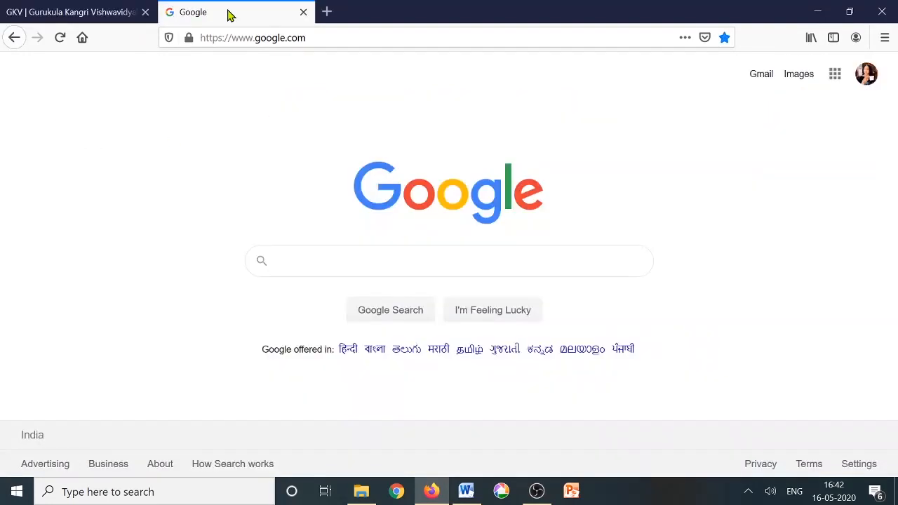
click(868, 78)
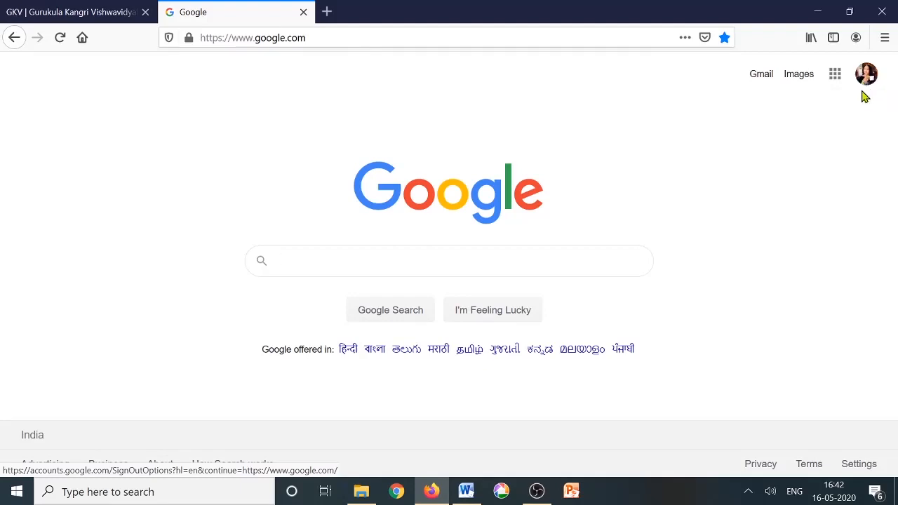
click(835, 77)
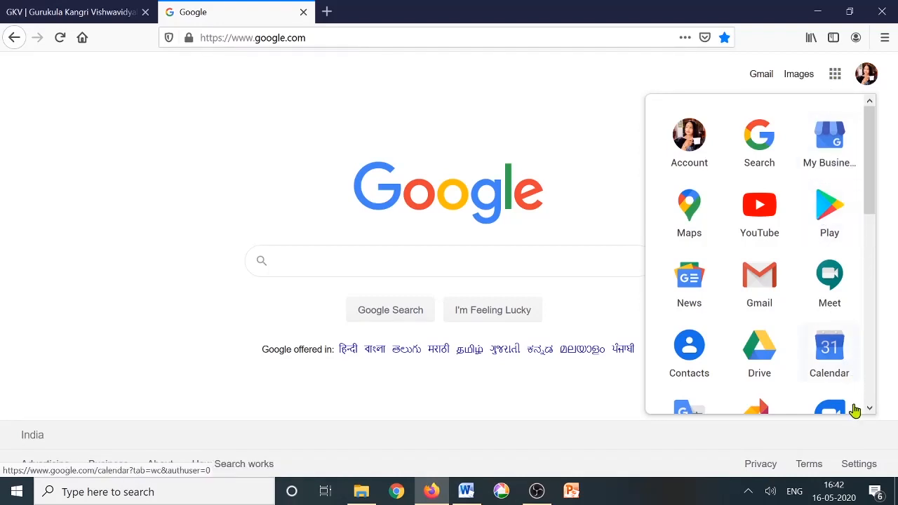
click(831, 356)
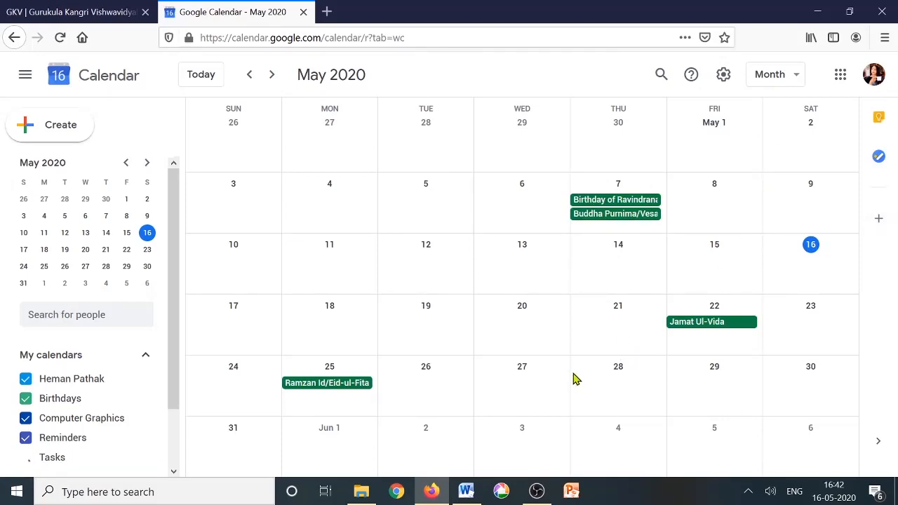
- Choose the Month view for the calendar, and hide and restore the main menu sidebar
click(797, 81)
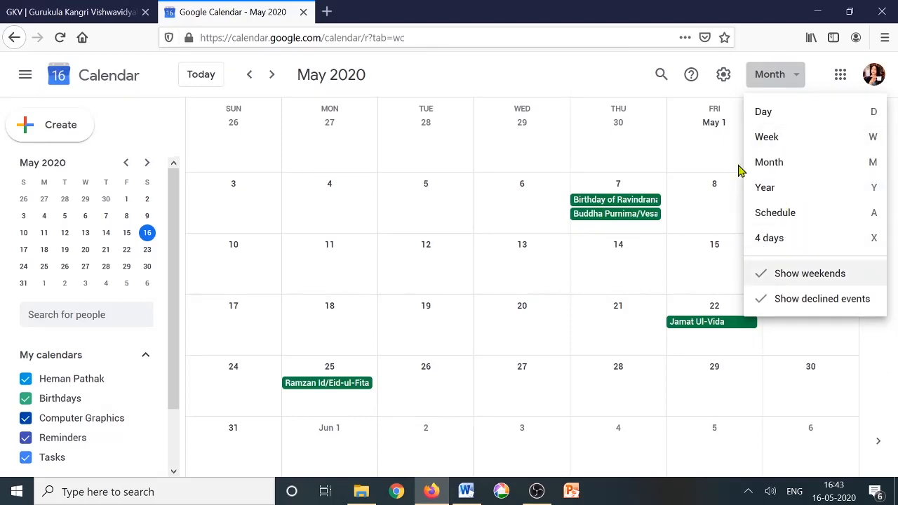
click(773, 168)
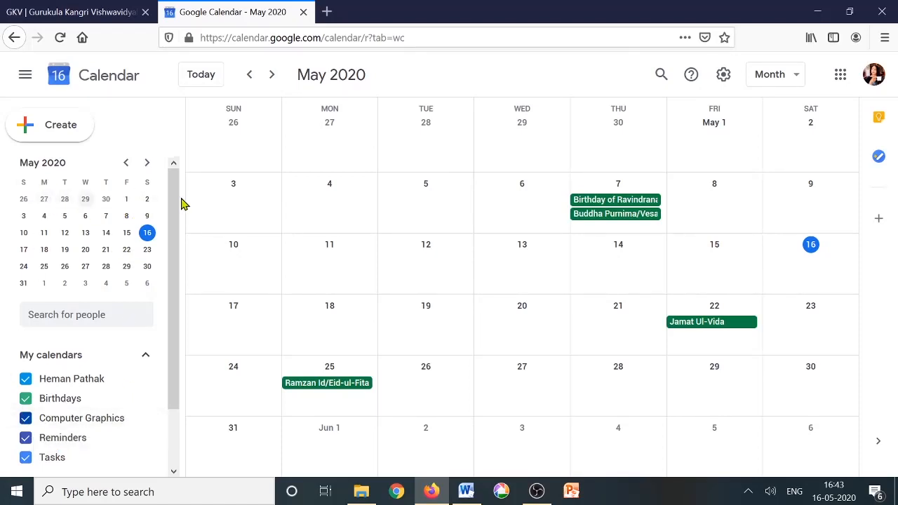
click(26, 77)
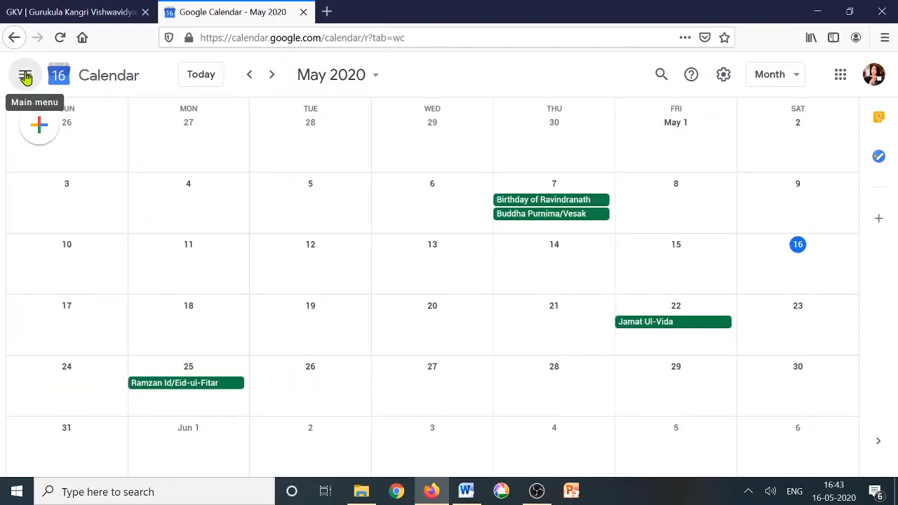
click(25, 77)
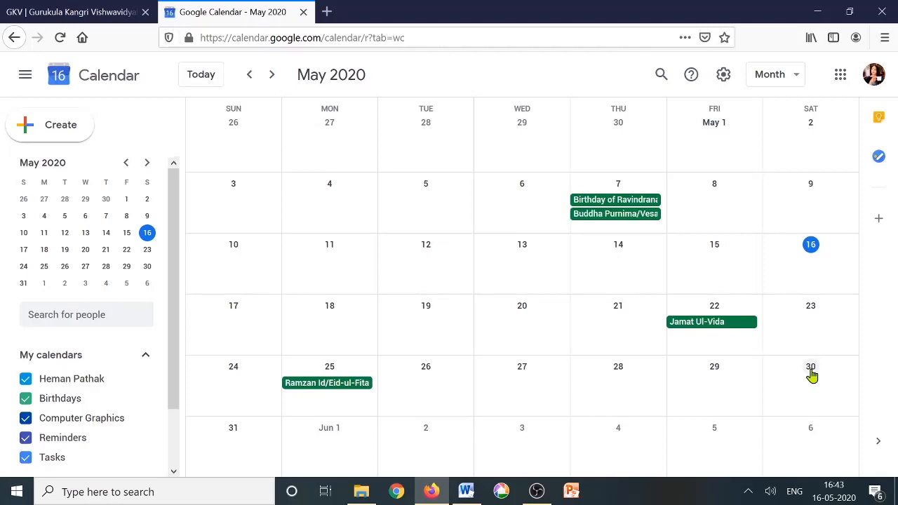
- Create a new calendar event titled "Class: Computer Graphics"
click(49, 132)
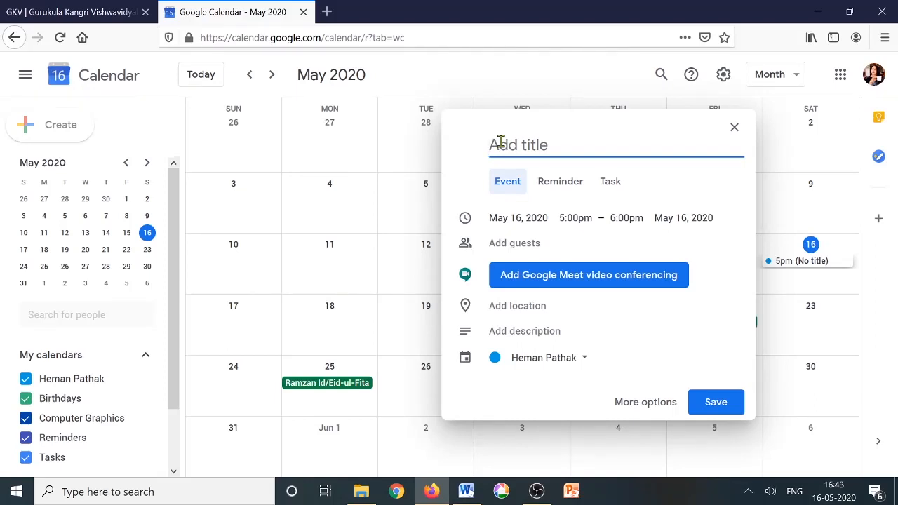
text(Class)
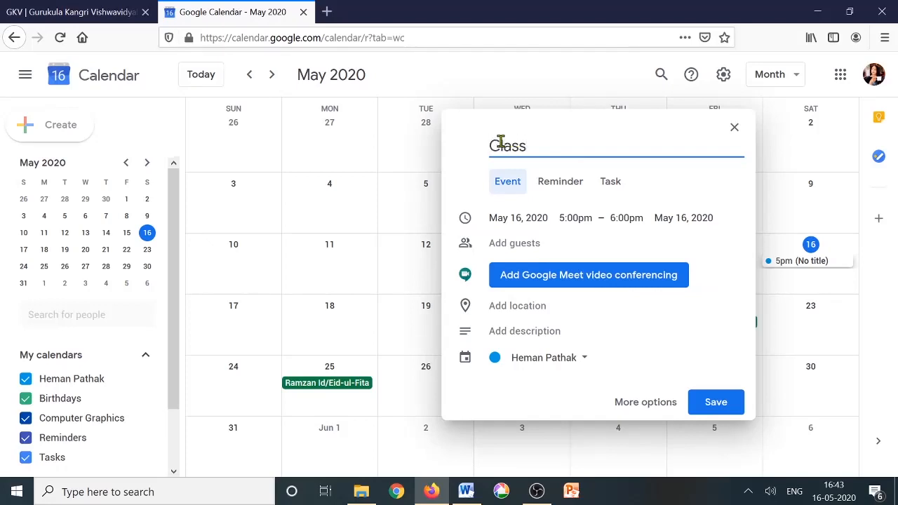
text(: Computer)
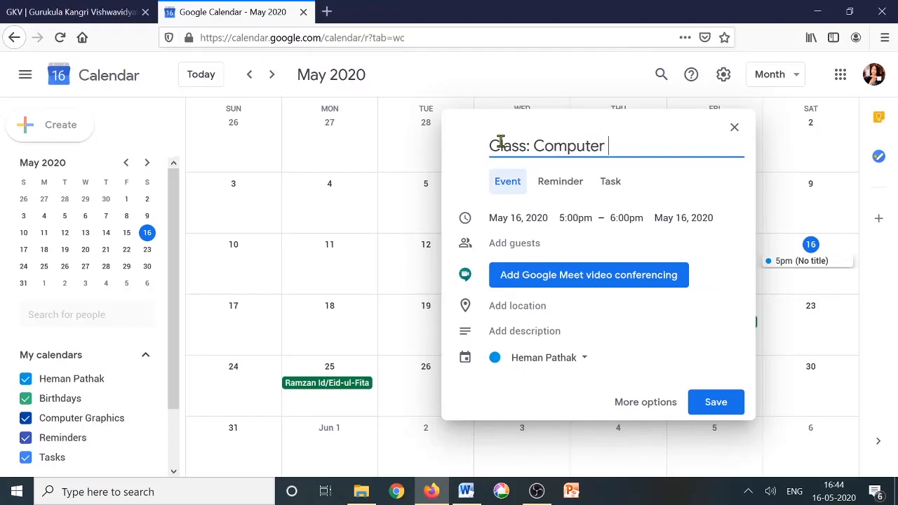
text( Graphics)
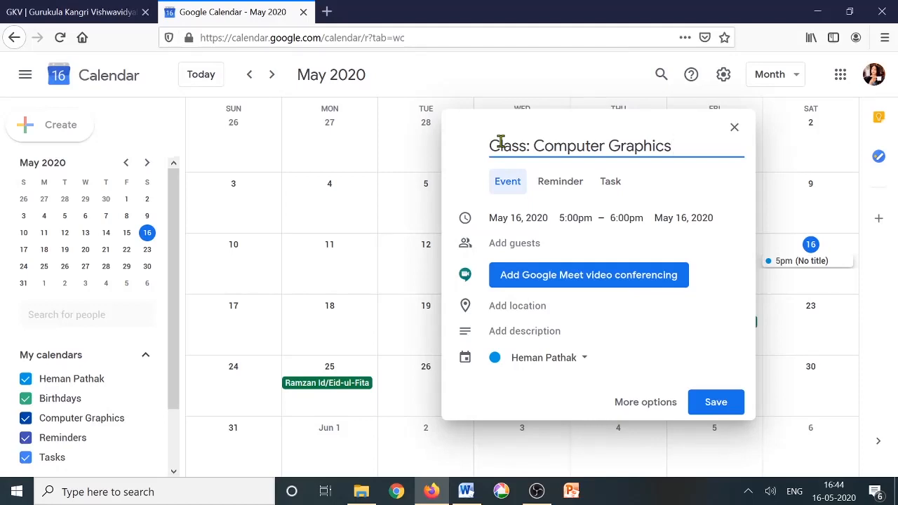
- Set the event's date to May 26, 2020 and its start time to 10:30am
click(537, 218)
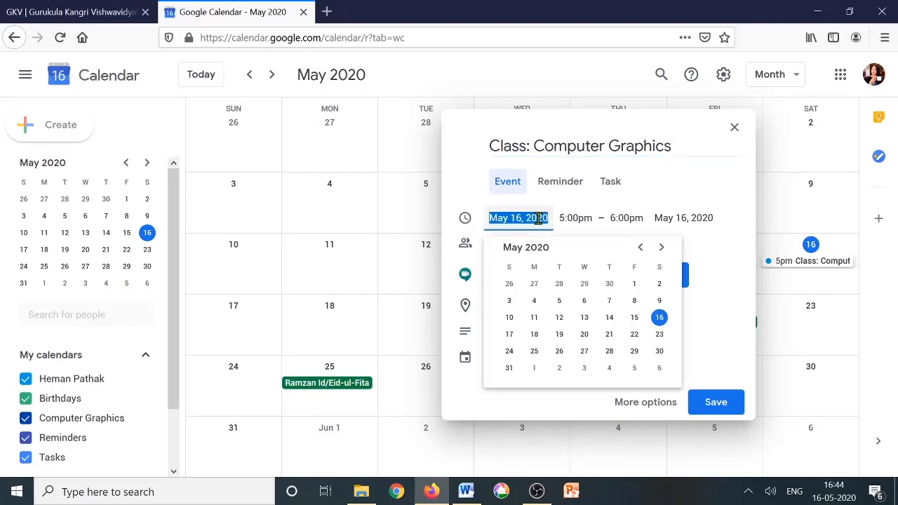
click(559, 352)
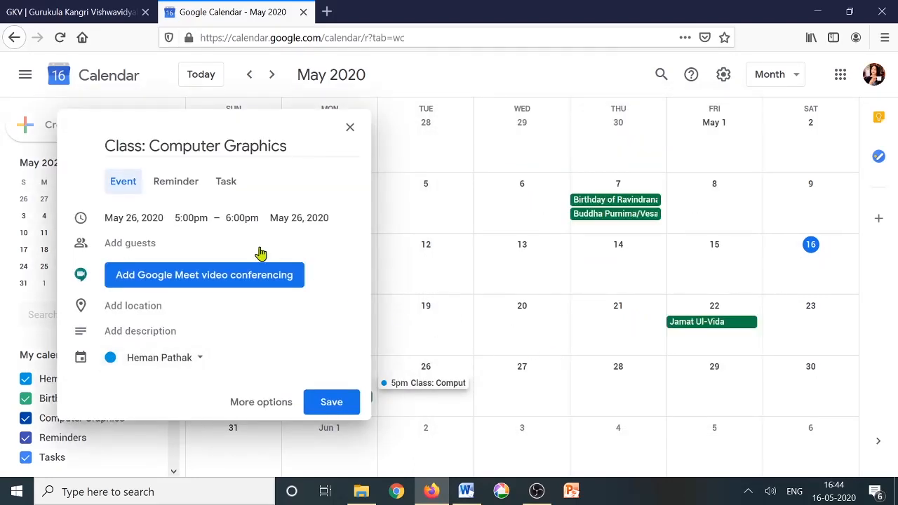
click(187, 217)
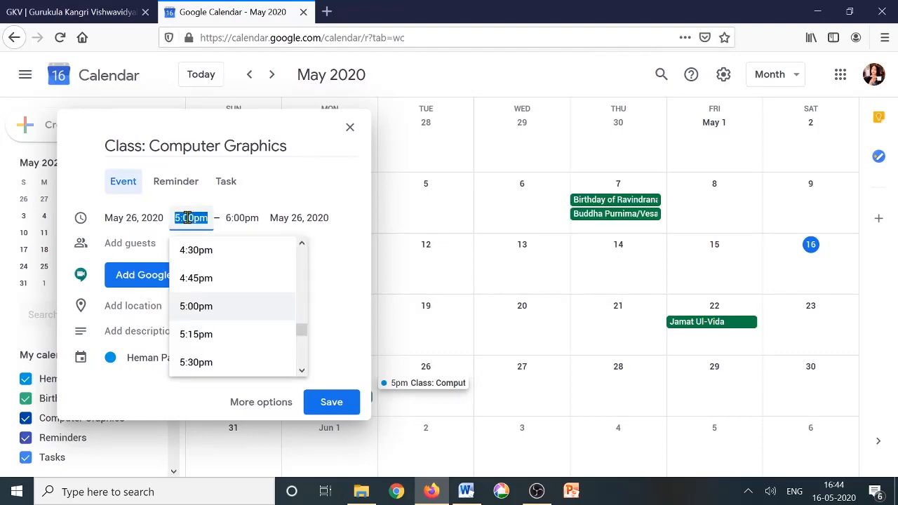
drag(302, 332, 302, 303)
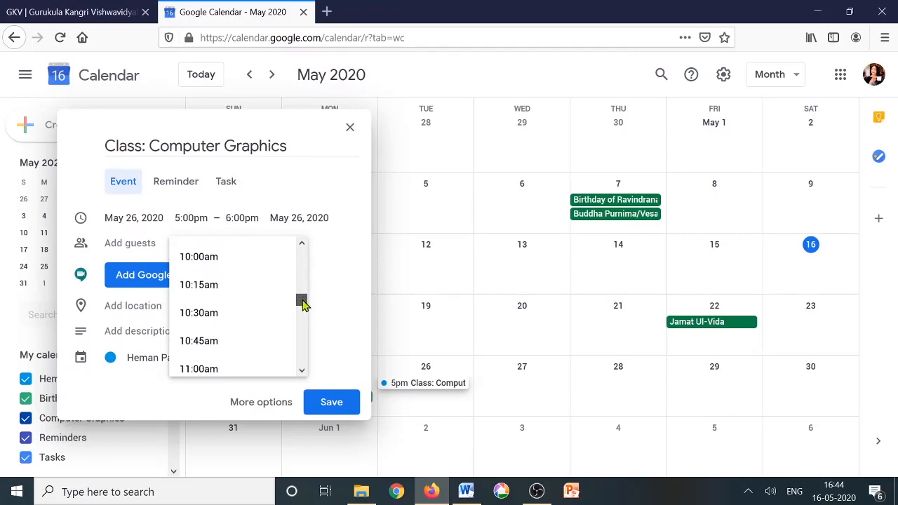
click(215, 314)
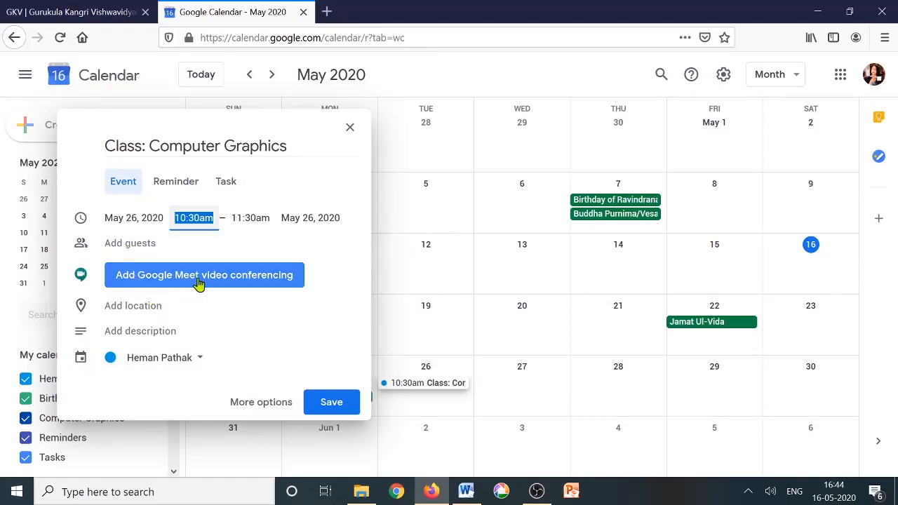
- Add Google Meet video conferencing to the event and enter "Animation" as its description
click(246, 278)
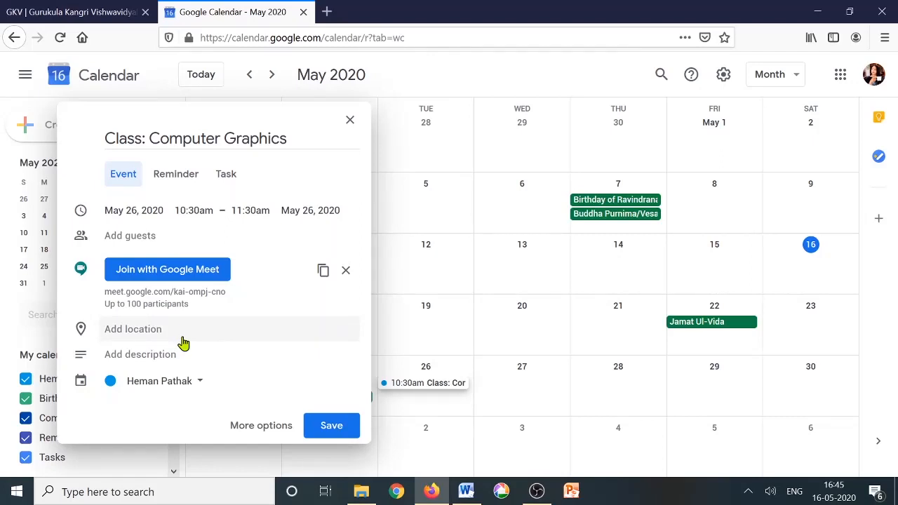
click(173, 357)
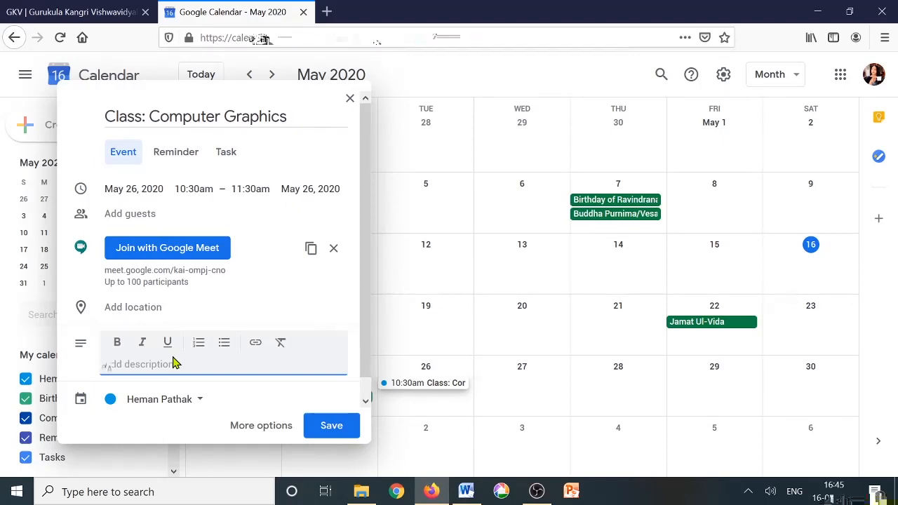
text(Ani)
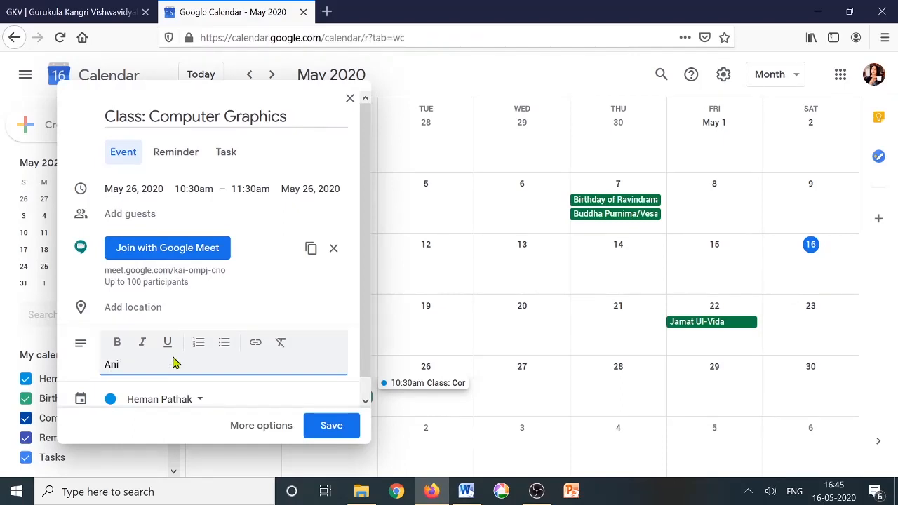
text(mation)
click(145, 214)
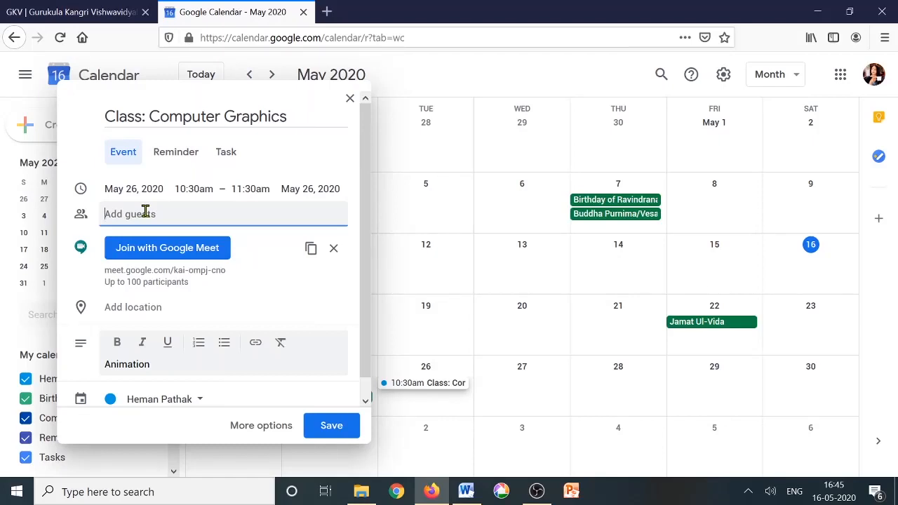
text(n)
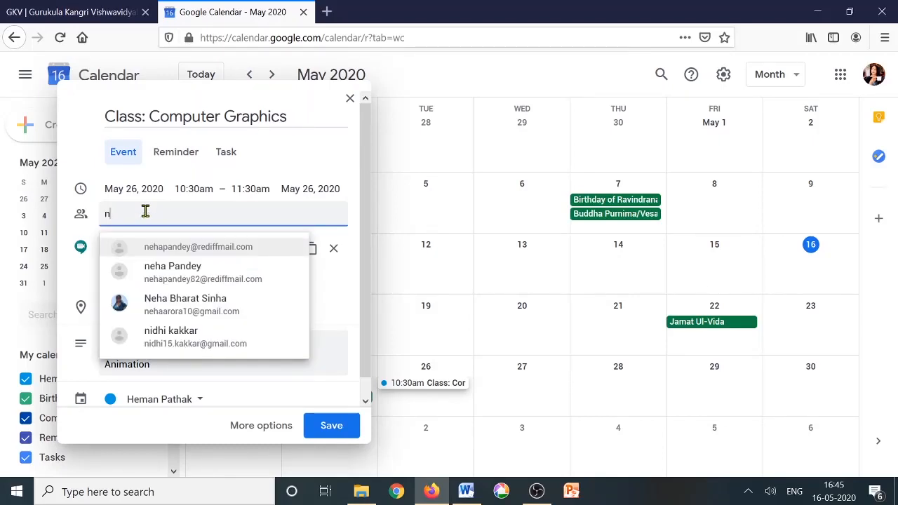
key(BackSpace)
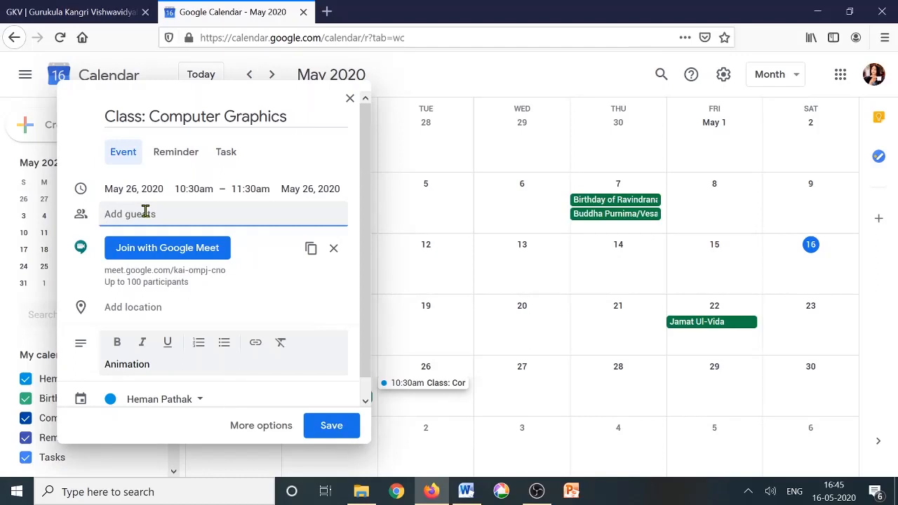
- Switch to Word and copy both blocks of student e-mail addresses from mca iv.docx
click(466, 493)
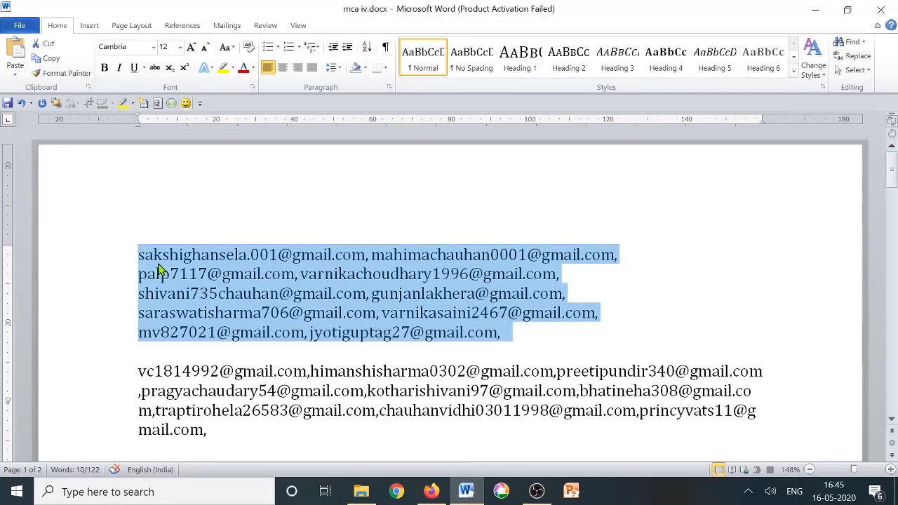
click(636, 335)
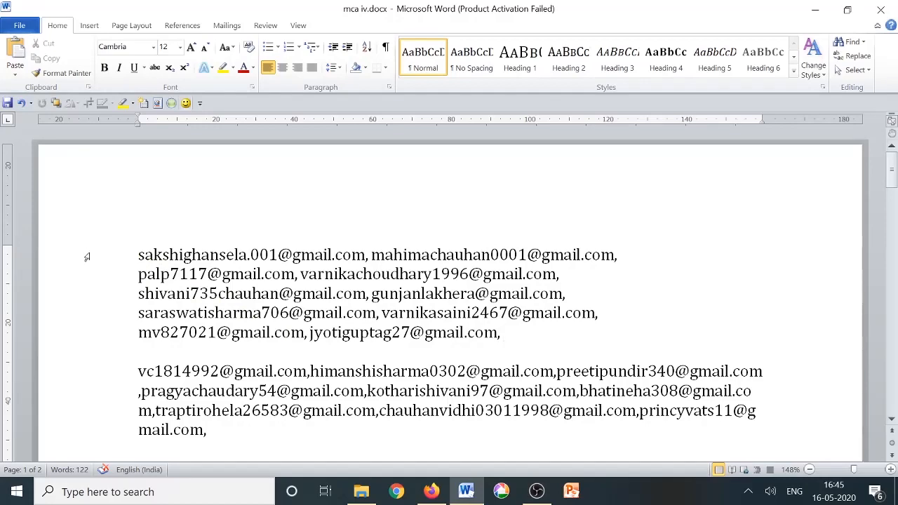
drag(84, 254, 75, 436)
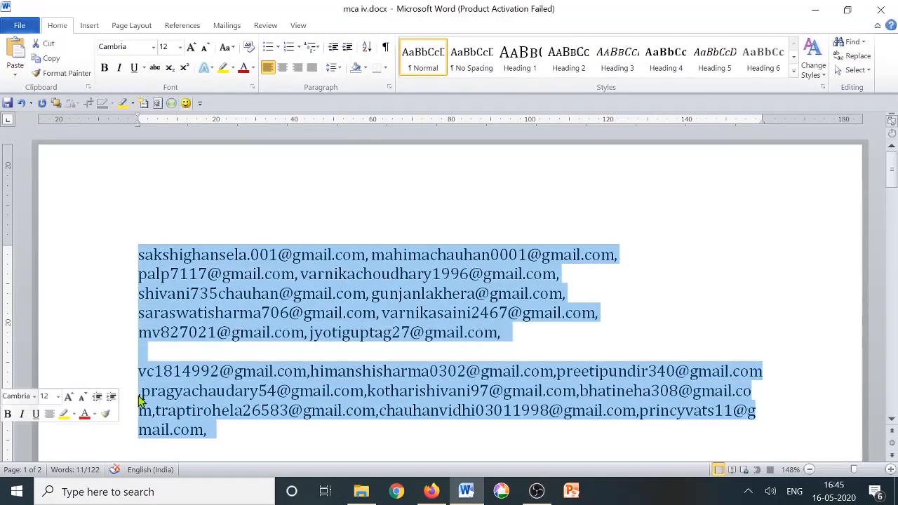
right_click(212, 309)
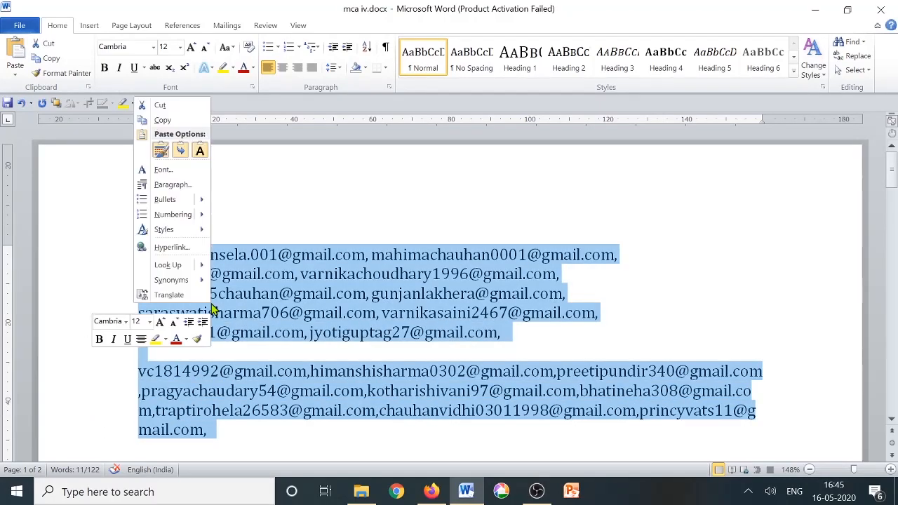
click(172, 121)
- Switch back to Google Calendar and paste the copied e-mail addresses as the event's guests
click(435, 491)
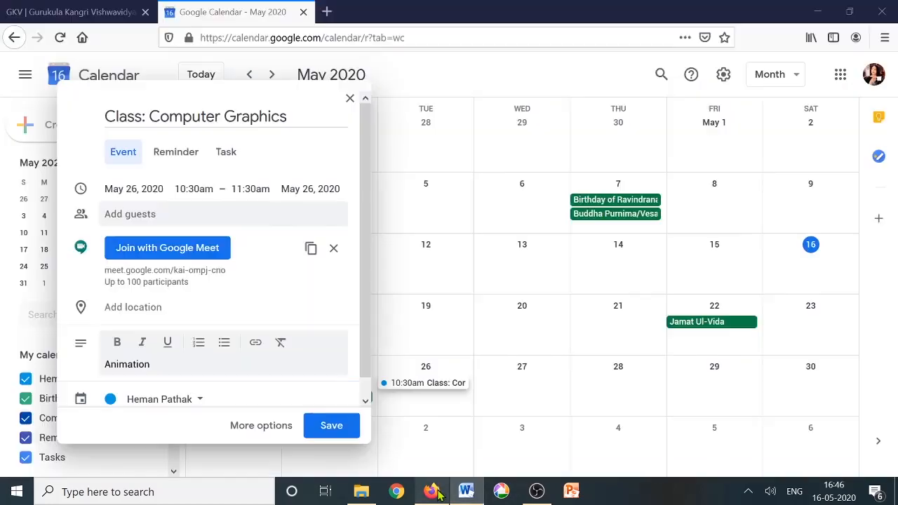
right_click(132, 214)
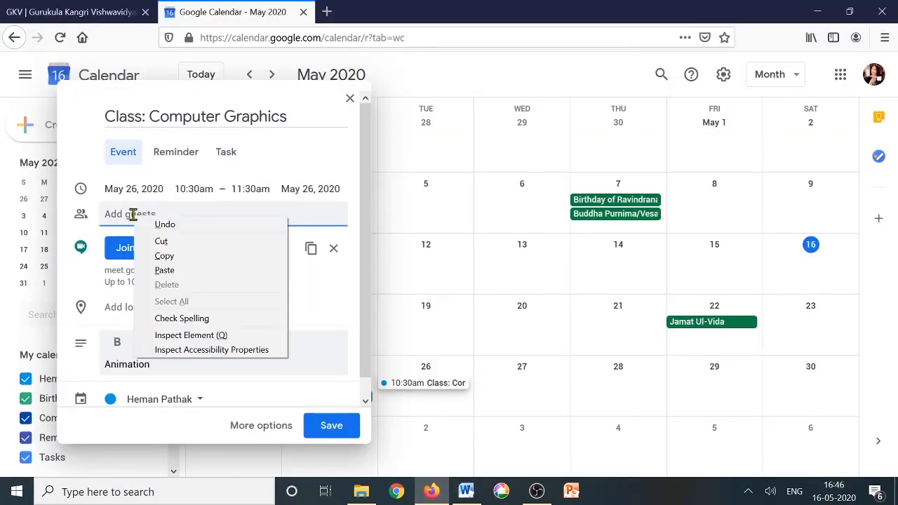
click(168, 270)
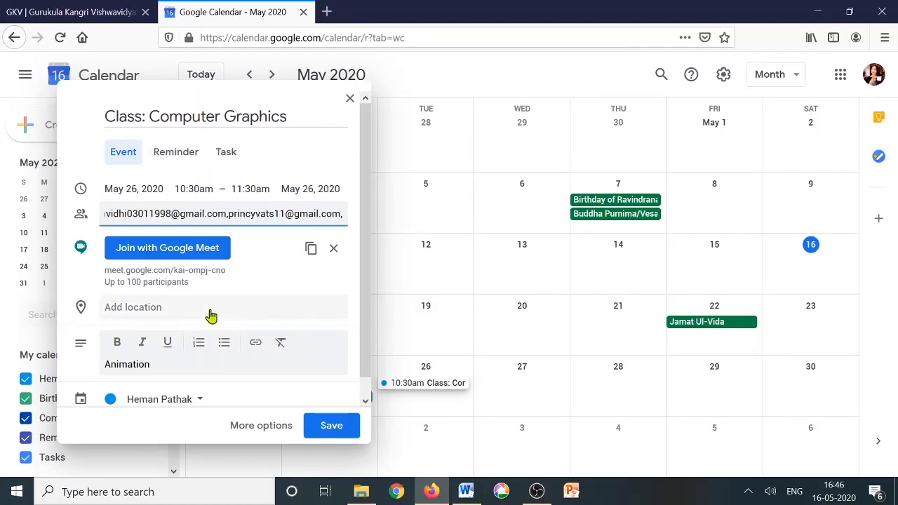
- Open the event's full options and review the guest list down to the guest permissions
click(260, 425)
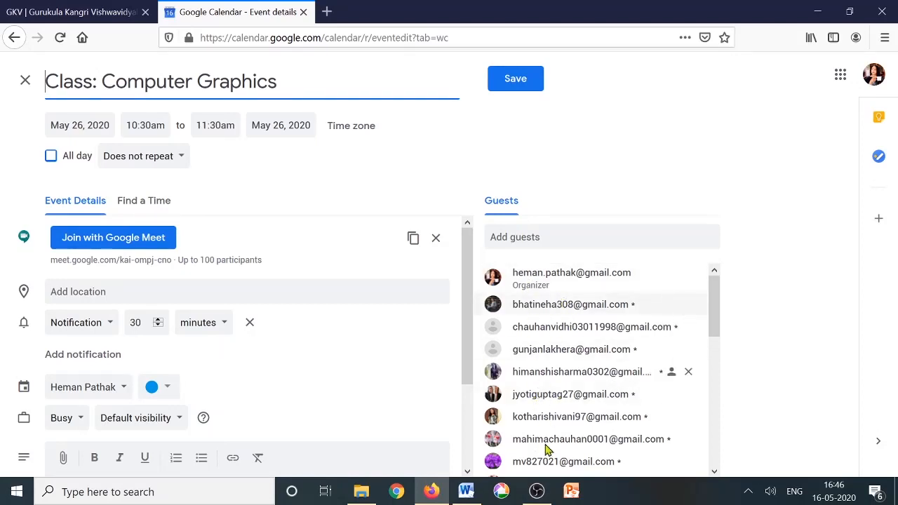
drag(714, 301, 698, 439)
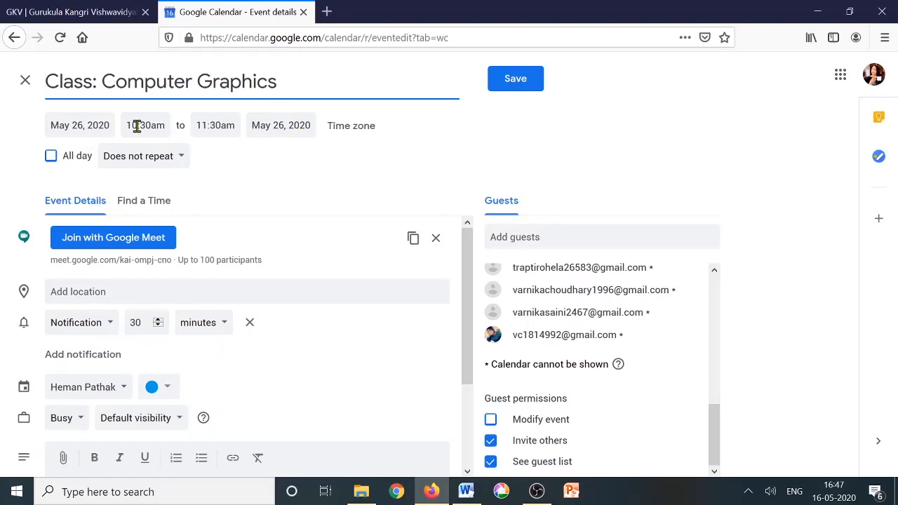
click(109, 218)
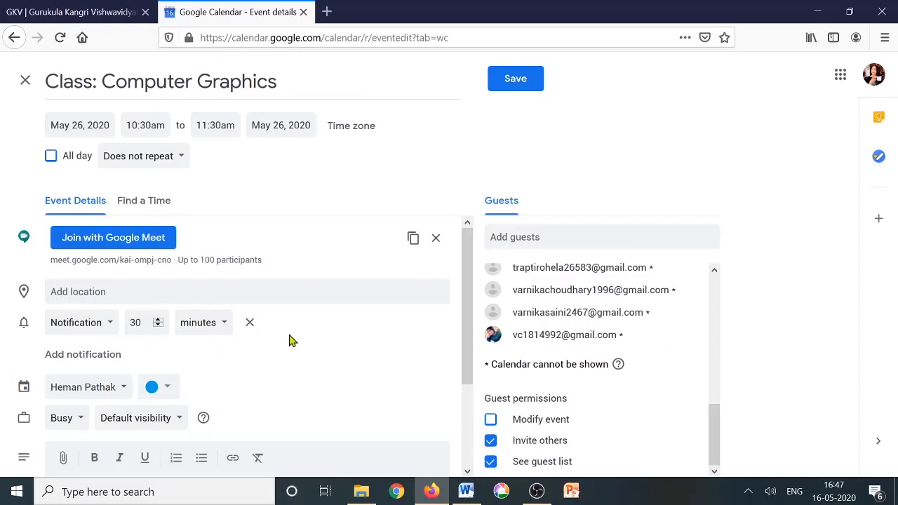
- Add another notification to the event and change the 30-minute one to an email sent 1 day before
click(80, 361)
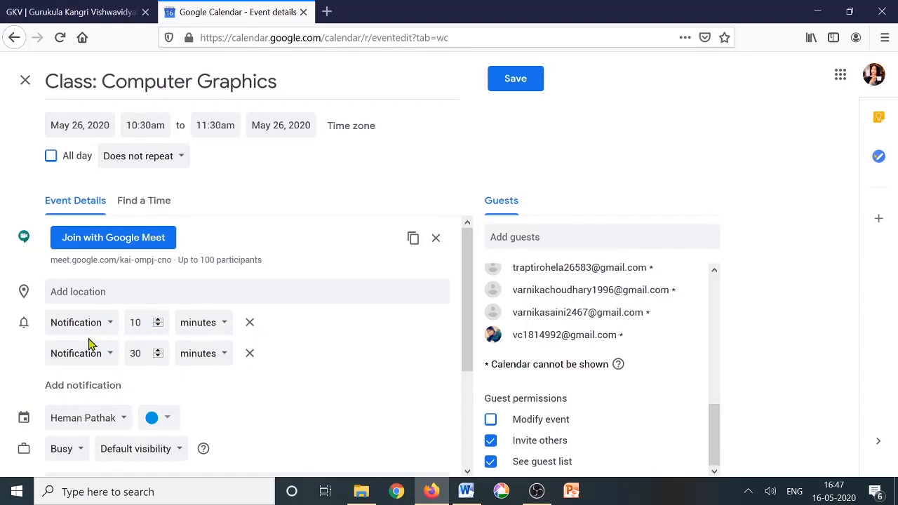
click(224, 356)
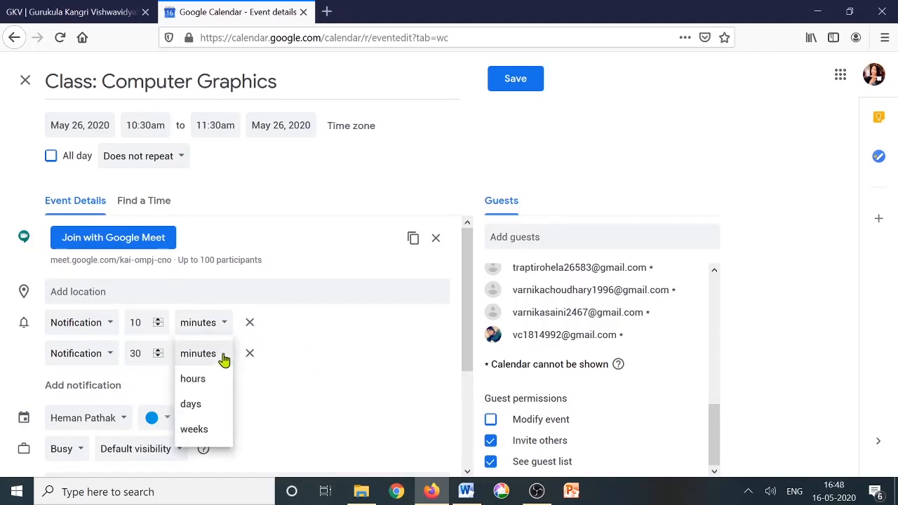
click(201, 410)
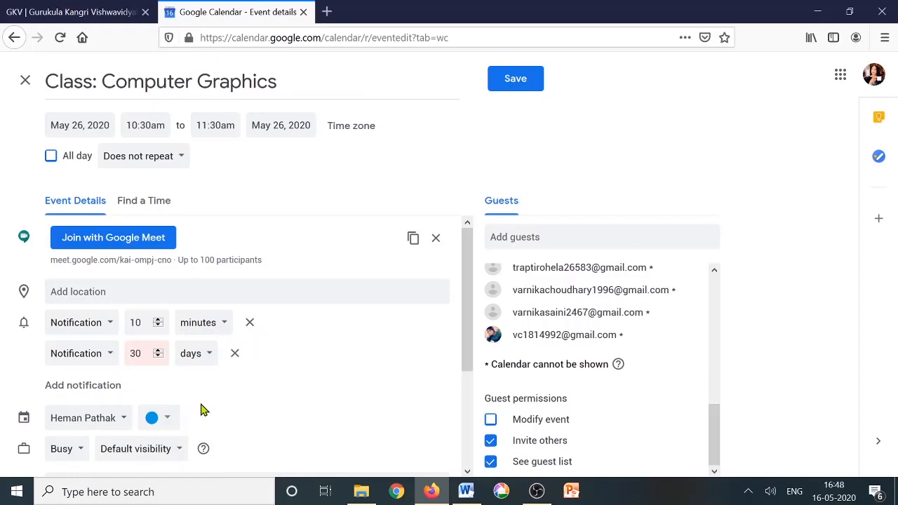
drag(140, 353, 126, 356)
text(1)
click(110, 356)
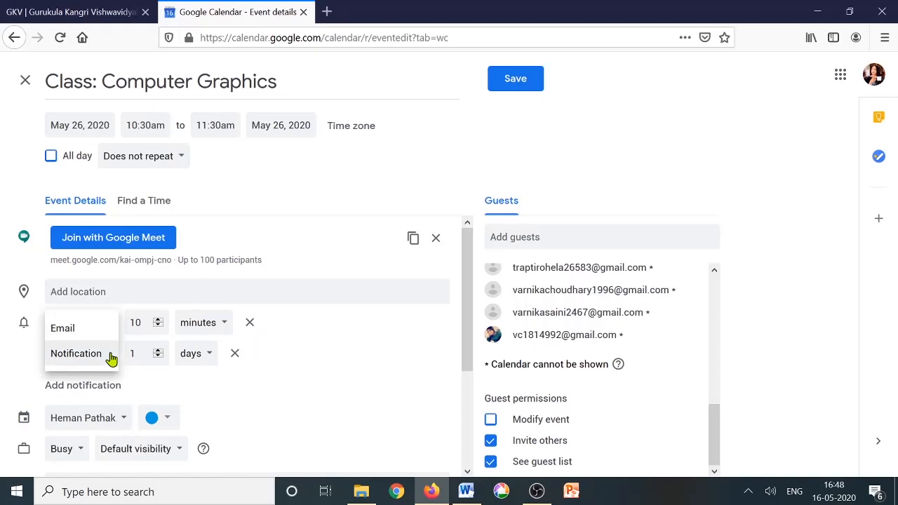
click(74, 331)
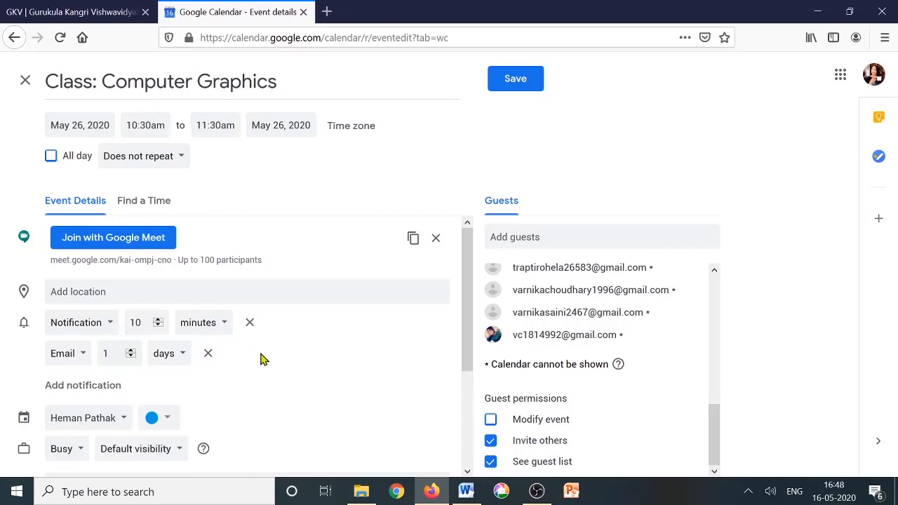
- Review the event's description and save the event without sending invitation emails to the guests
scroll(260, 356, down, 3)
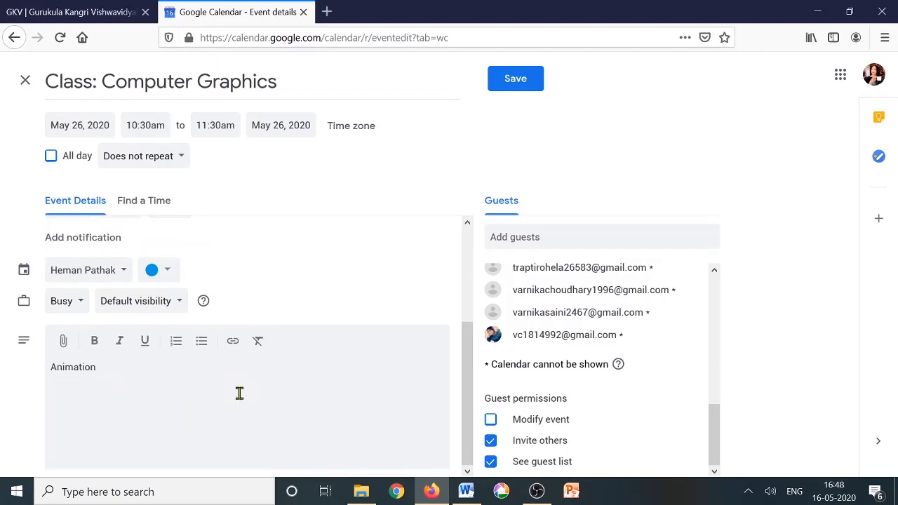
click(528, 86)
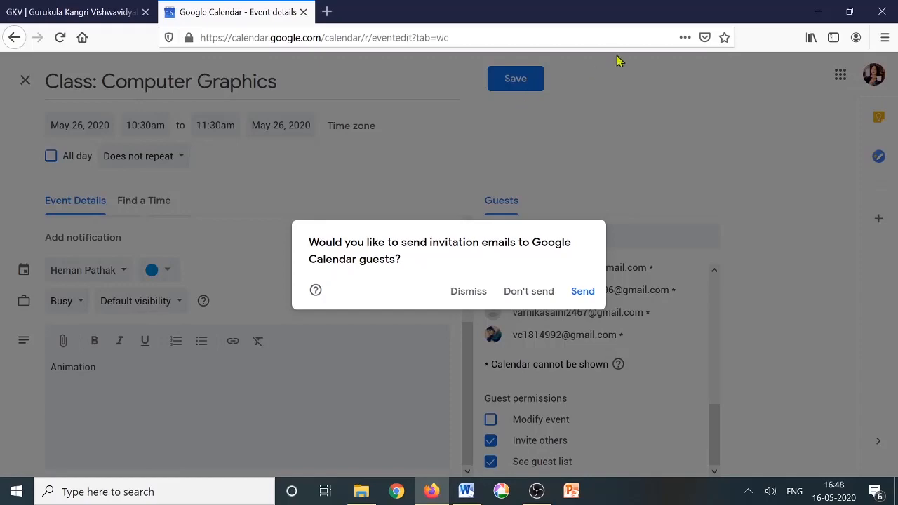
click(528, 295)
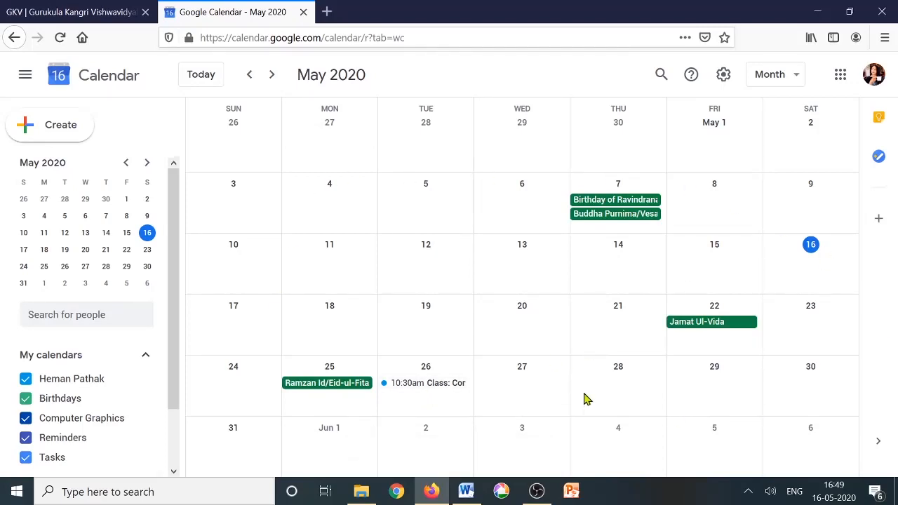
- Open the saved May 26 Computer Graphics class for editing and remove its 1-day email notification
click(434, 390)
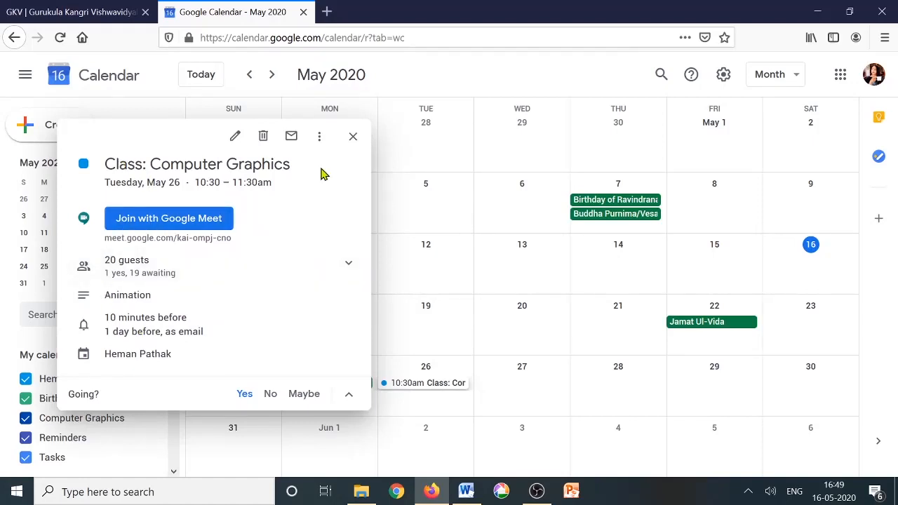
click(235, 140)
click(235, 141)
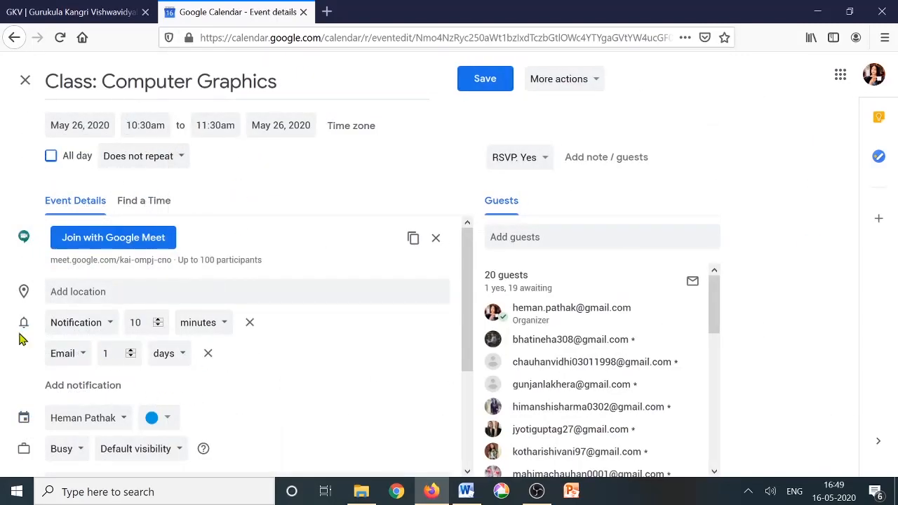
click(209, 355)
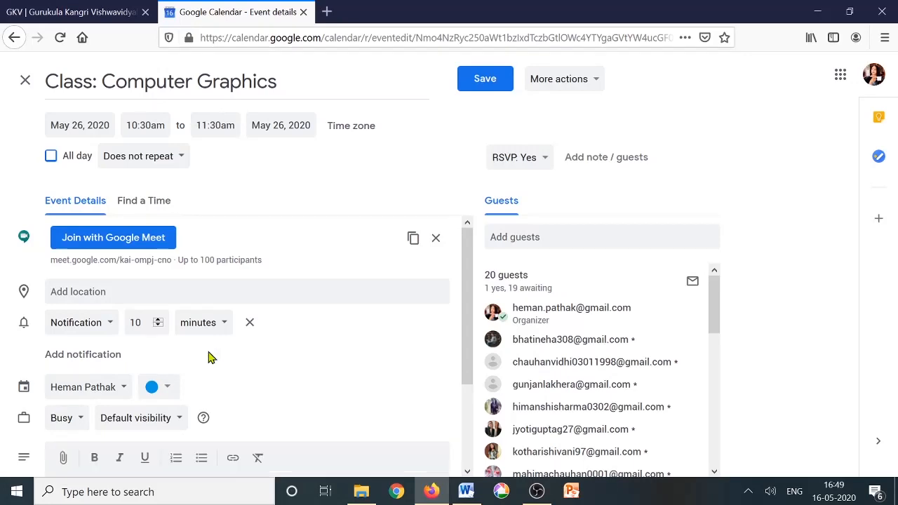
- Remove one student from the middle of the guest list and save the event without sending cancellation emails
drag(716, 295, 711, 339)
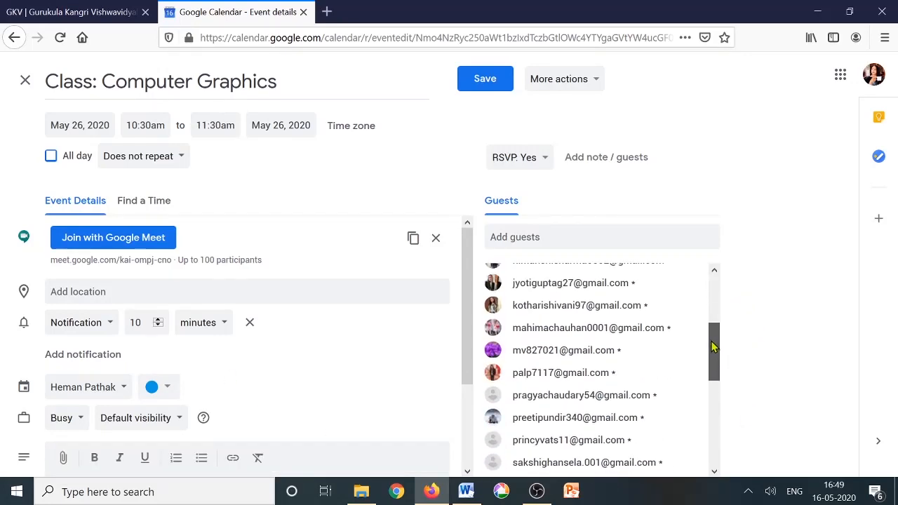
click(688, 376)
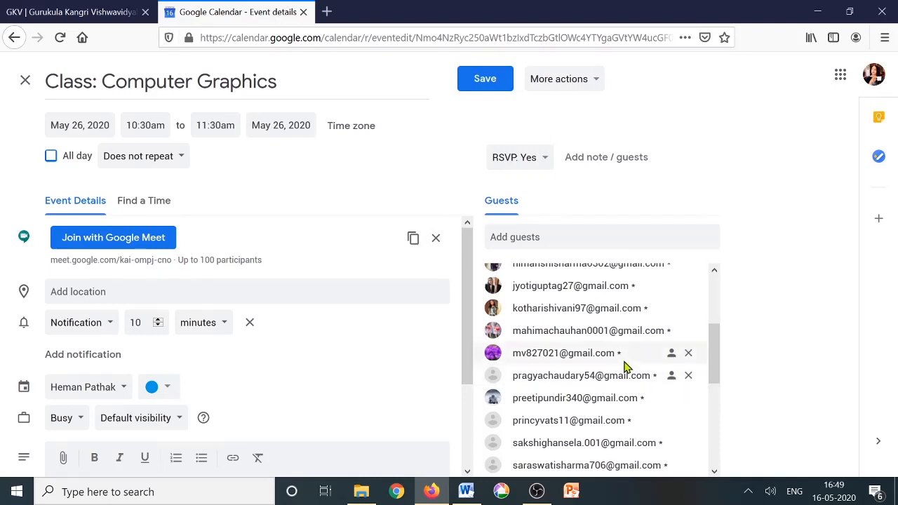
click(489, 81)
click(484, 80)
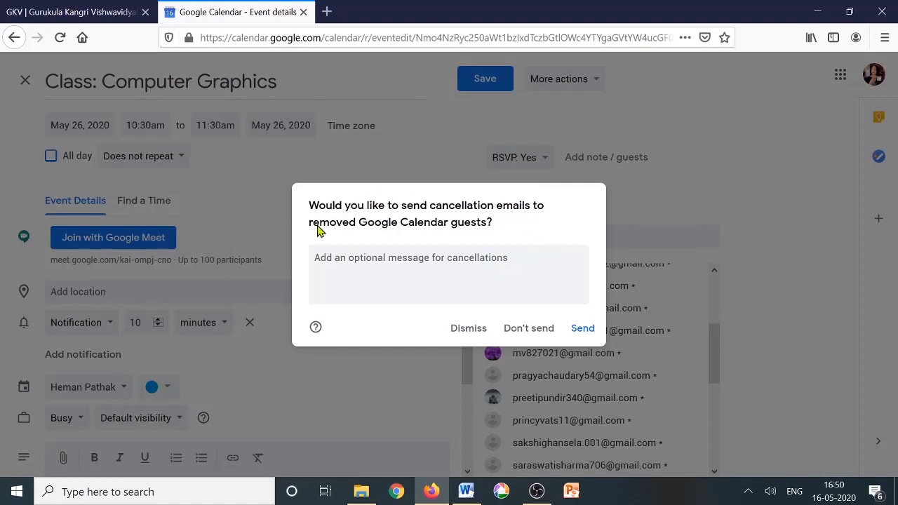
click(537, 329)
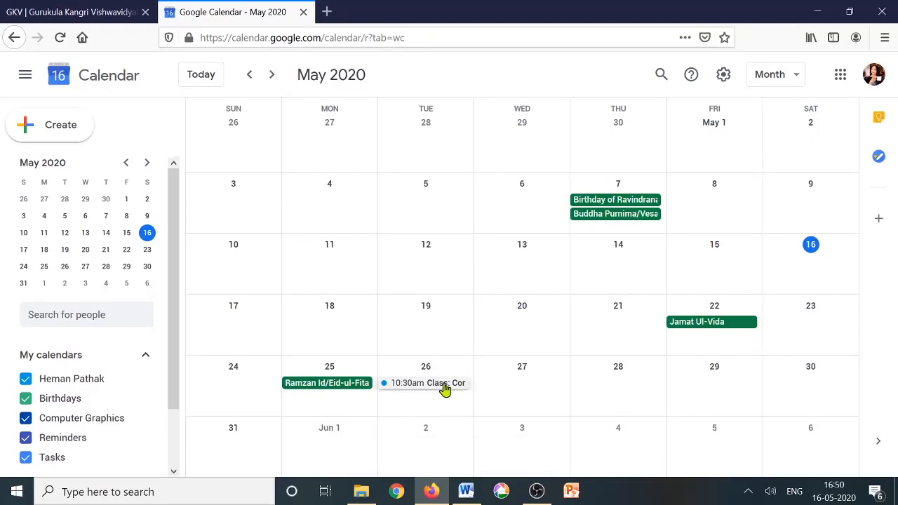
- Draft an email to the May 26 class's guests with the message "Hi!", discard it and close the event details
click(444, 387)
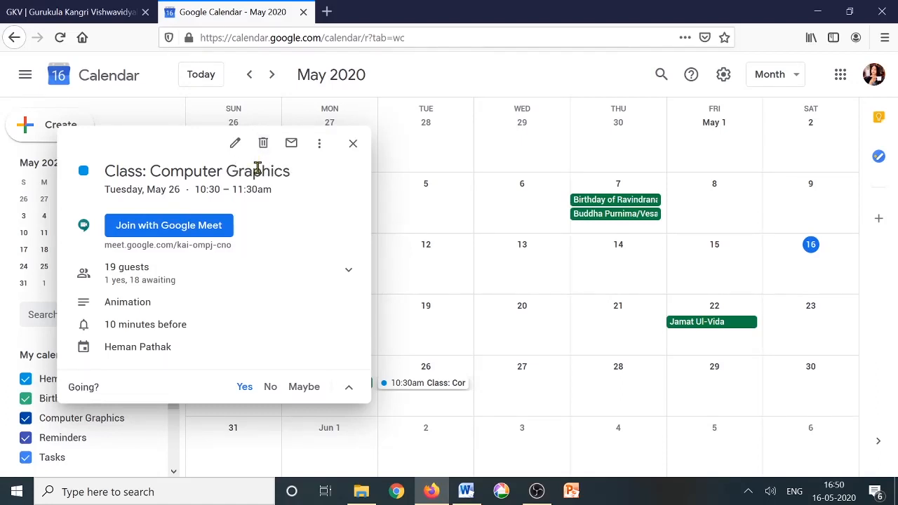
click(291, 145)
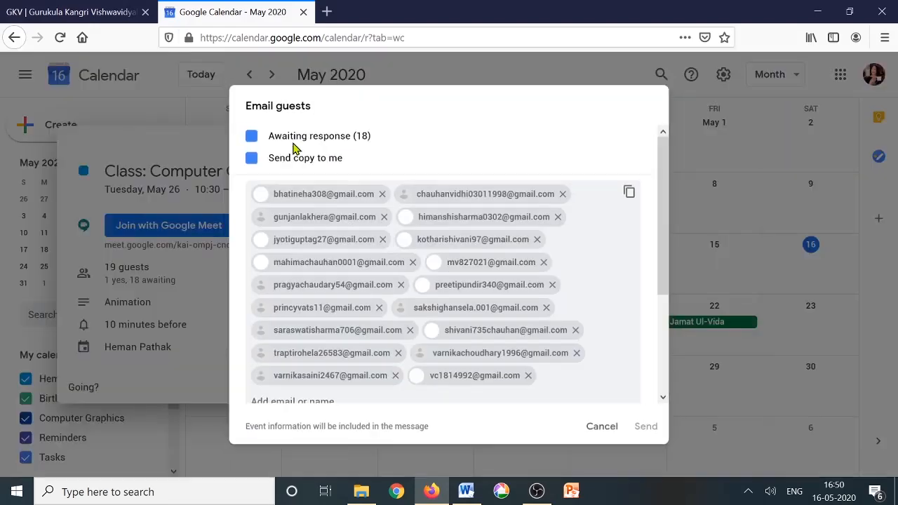
scroll(294, 146, down, 3)
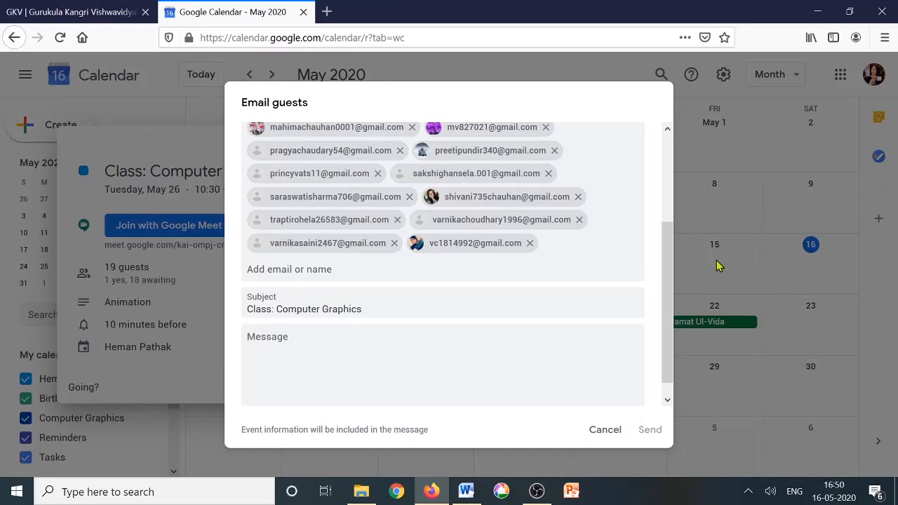
drag(667, 281, 642, 341)
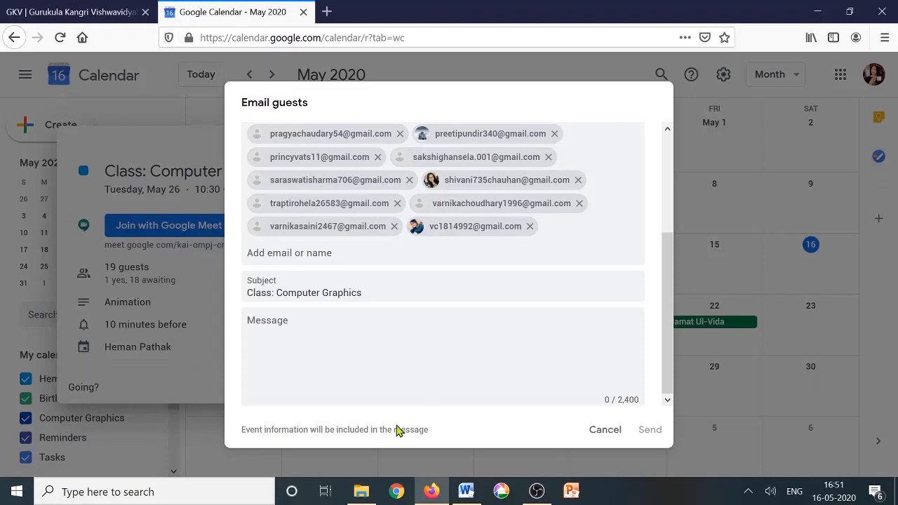
click(360, 335)
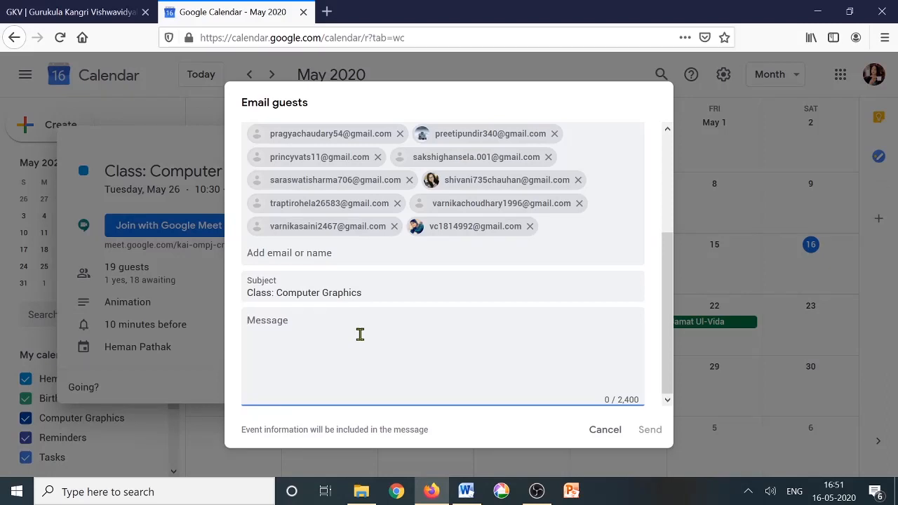
text(Hi!)
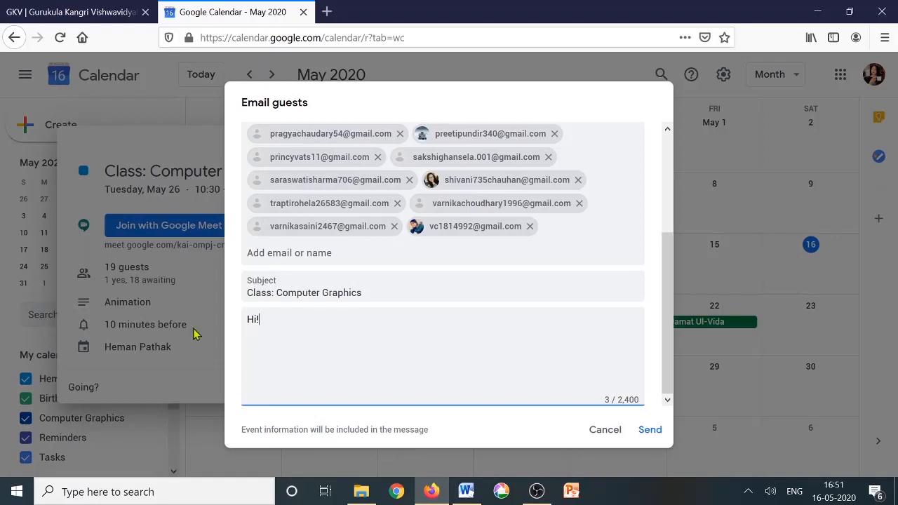
click(602, 432)
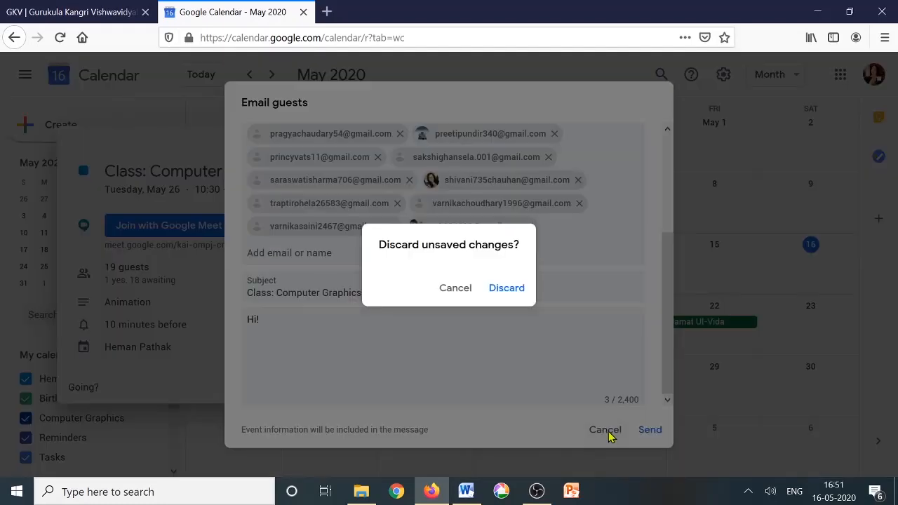
click(517, 279)
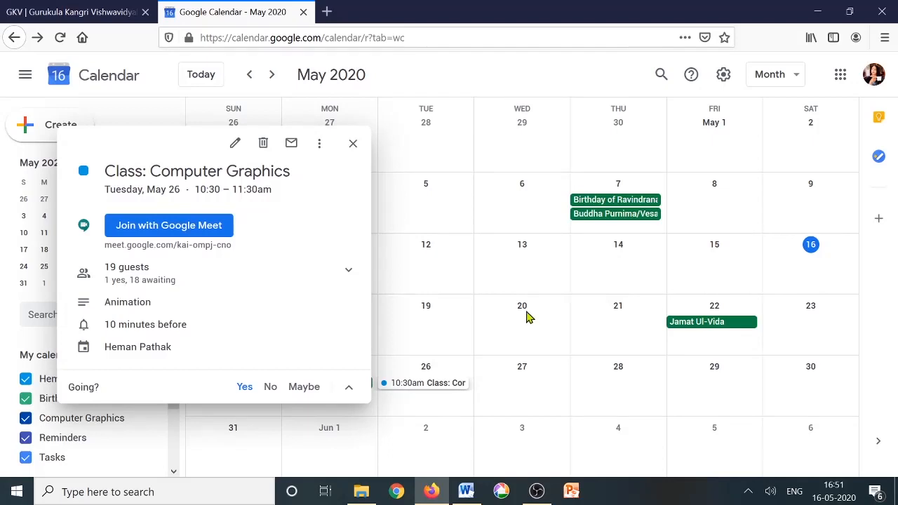
click(352, 145)
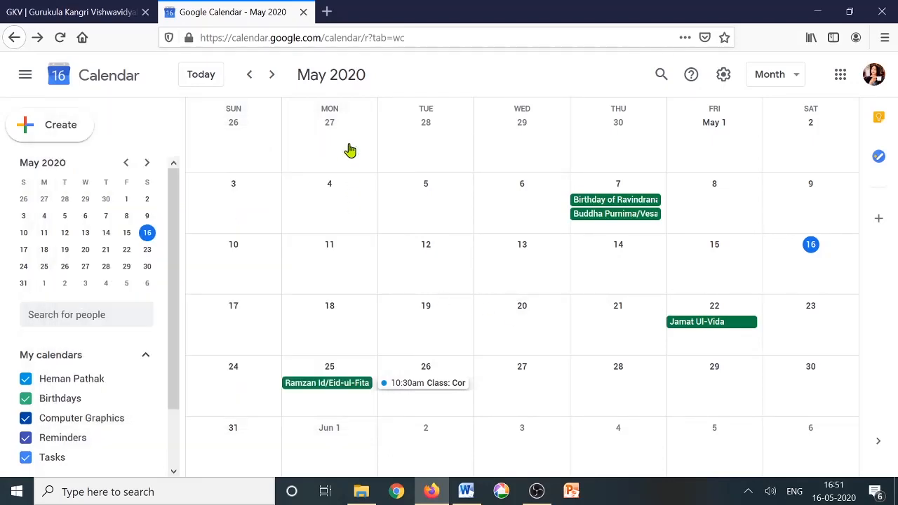
- Delete the May 26 Computer Graphics class event without sending cancellation emails to its guests
click(430, 385)
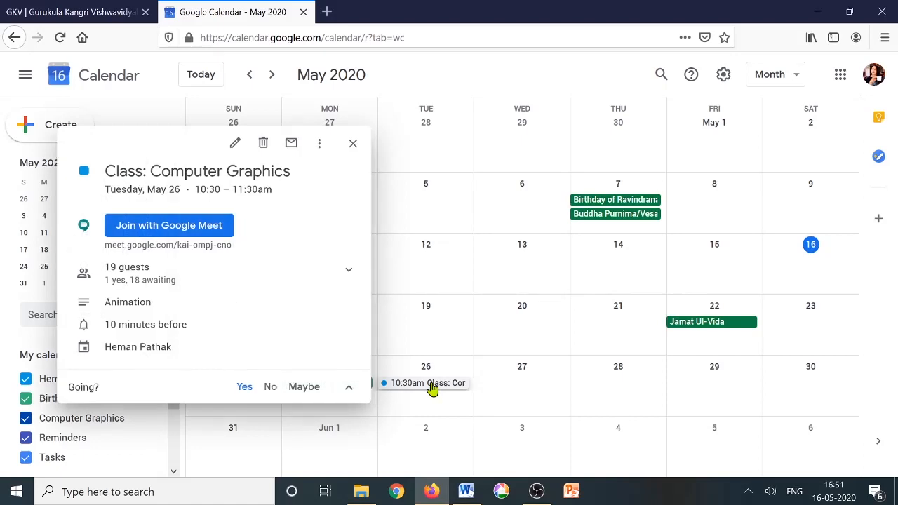
click(264, 145)
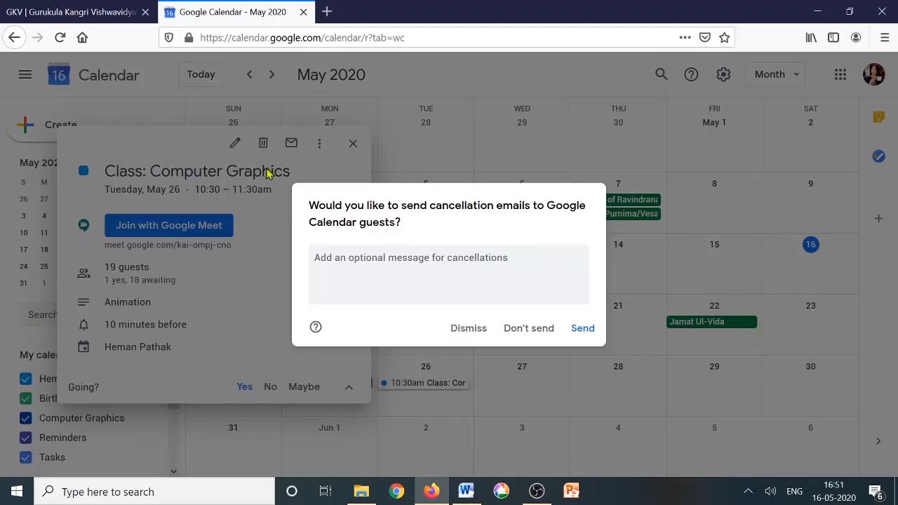
click(530, 328)
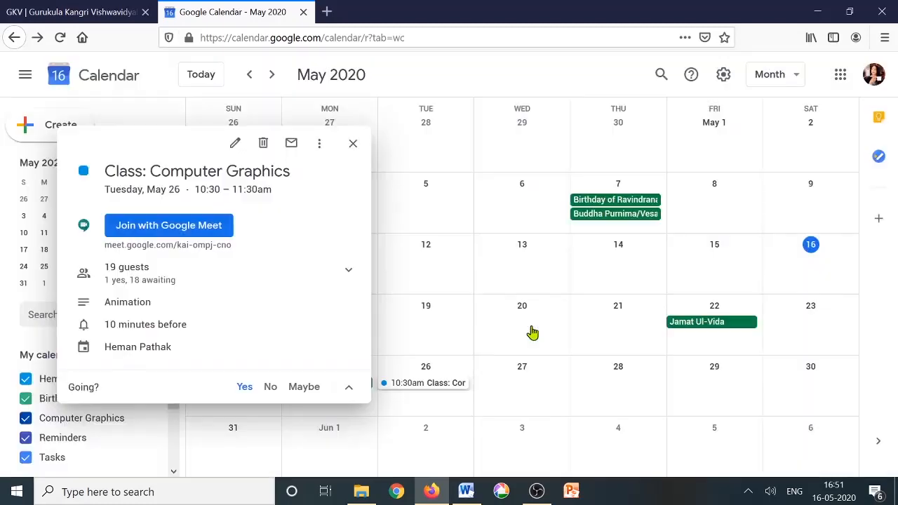